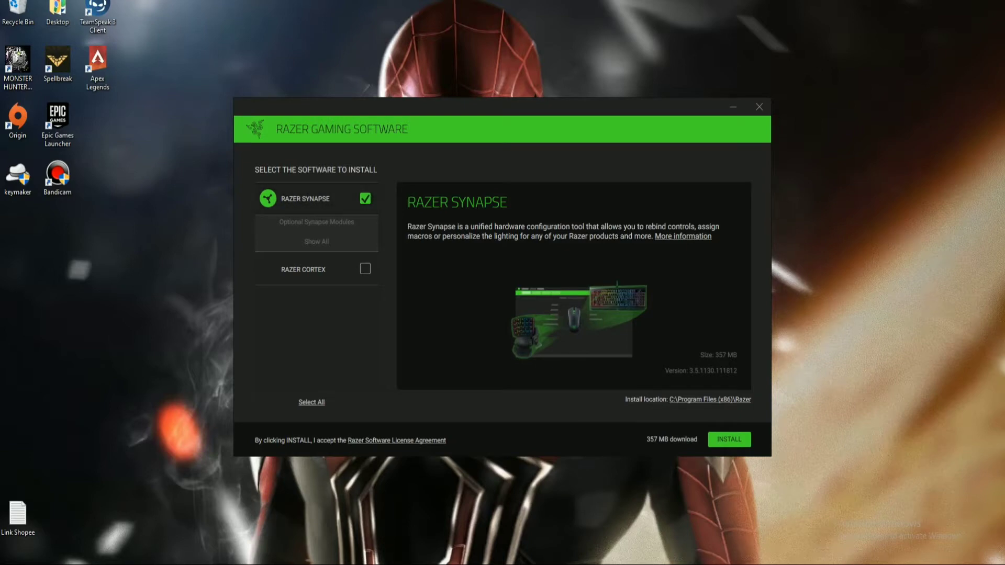
# Include Razer Cortex alongside Razer Synapse, install both, and launch them when the installation finishes.
pyautogui.click(365, 268)
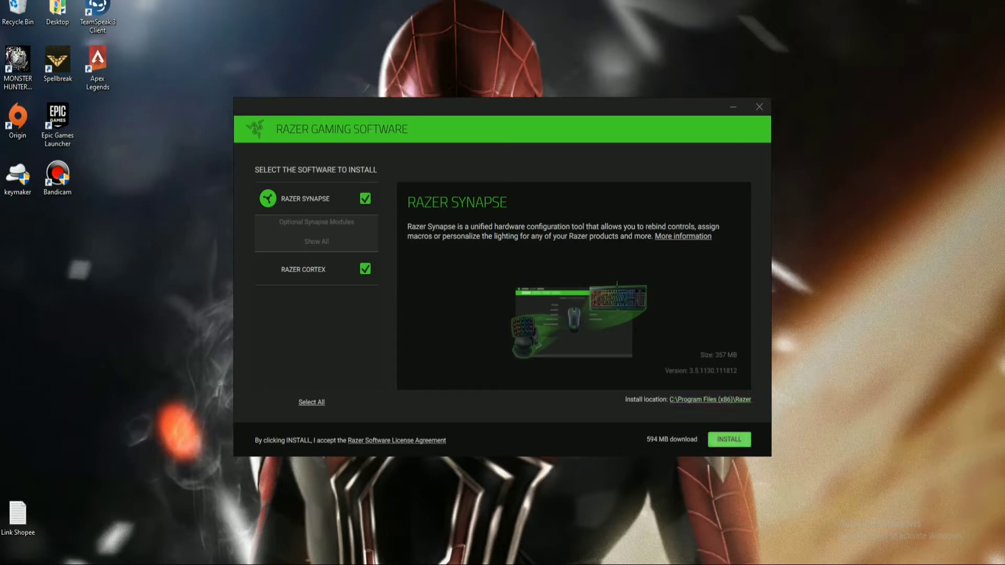
pyautogui.click(729, 440)
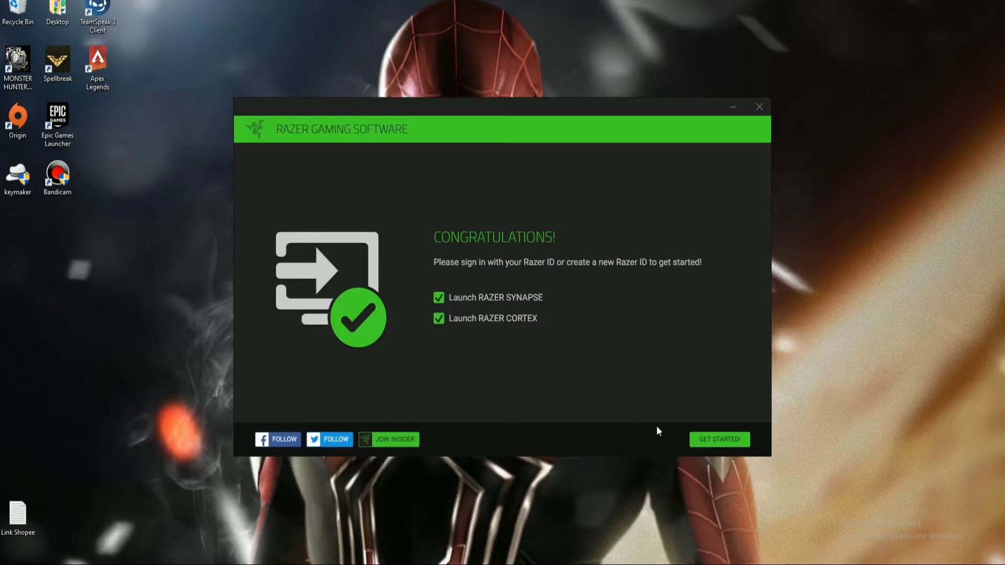
pyautogui.click(714, 444)
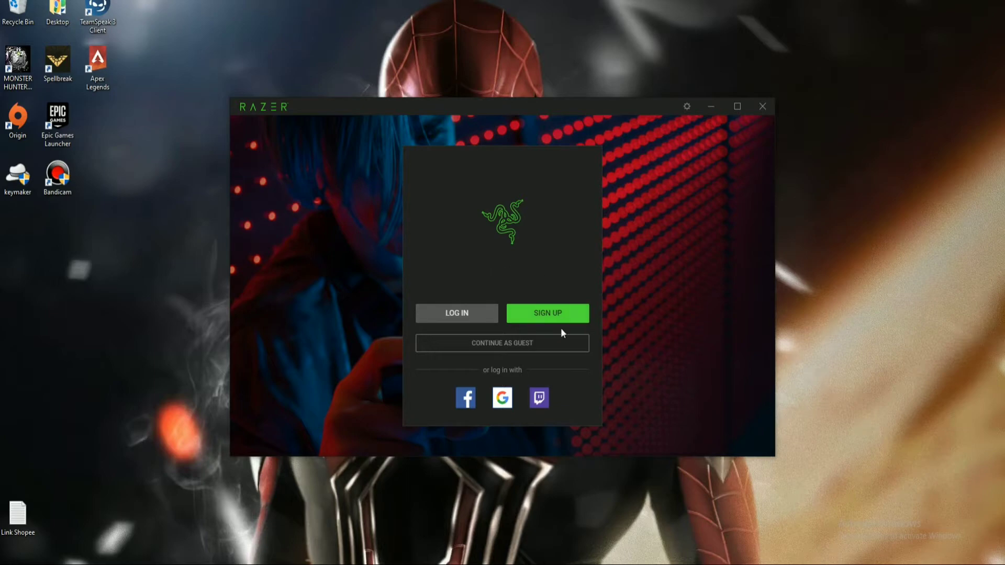
# Continue as a guest in the Razer software and close the Cortex game-optimization and Squad Rewards promotions.
pyautogui.click(505, 344)
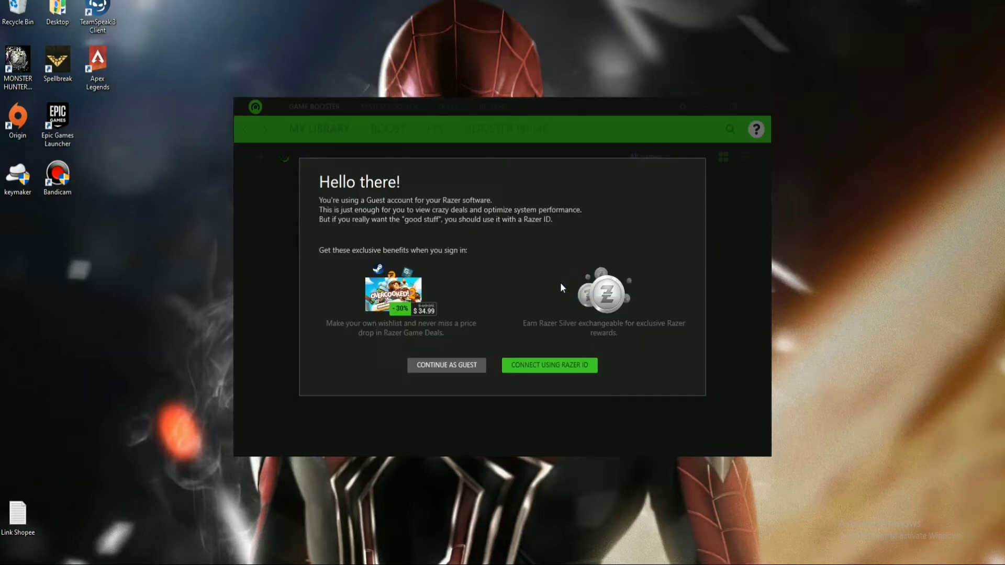
pyautogui.click(446, 365)
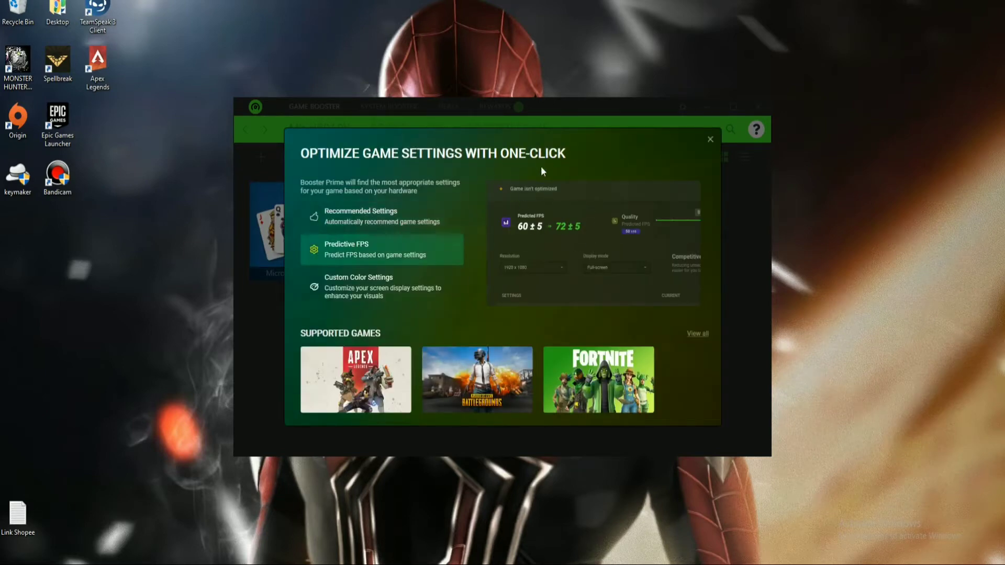
pyautogui.click(711, 139)
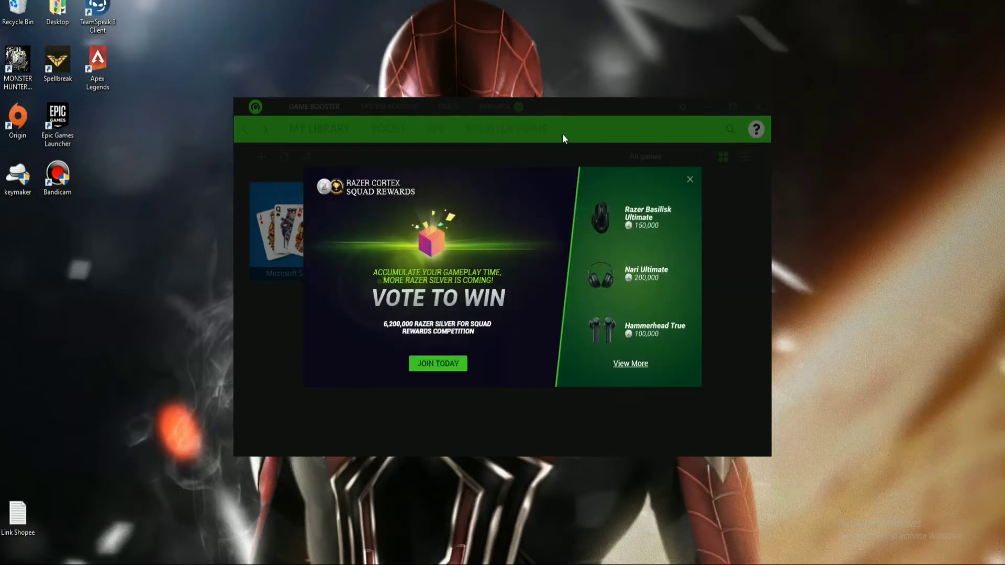
pyautogui.click(691, 180)
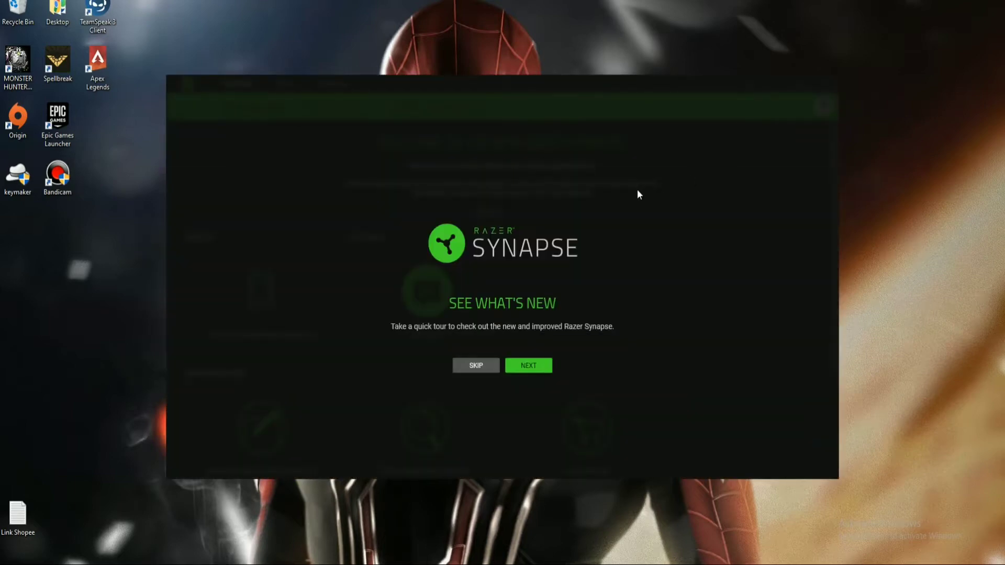
# View the first pages of the Synapse quick tour and skip the rest to reach the dashboard.
pyautogui.click(526, 371)
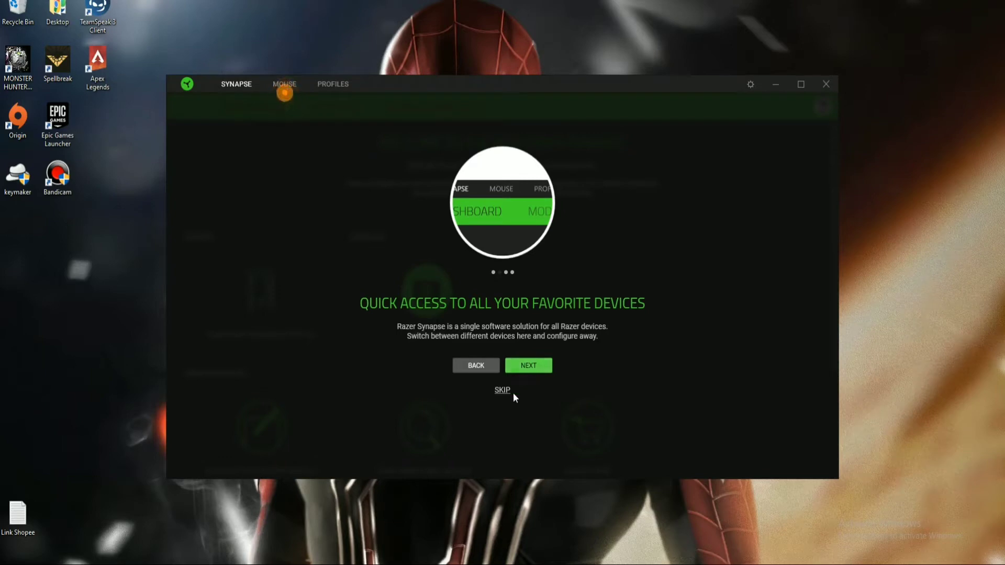
pyautogui.click(522, 369)
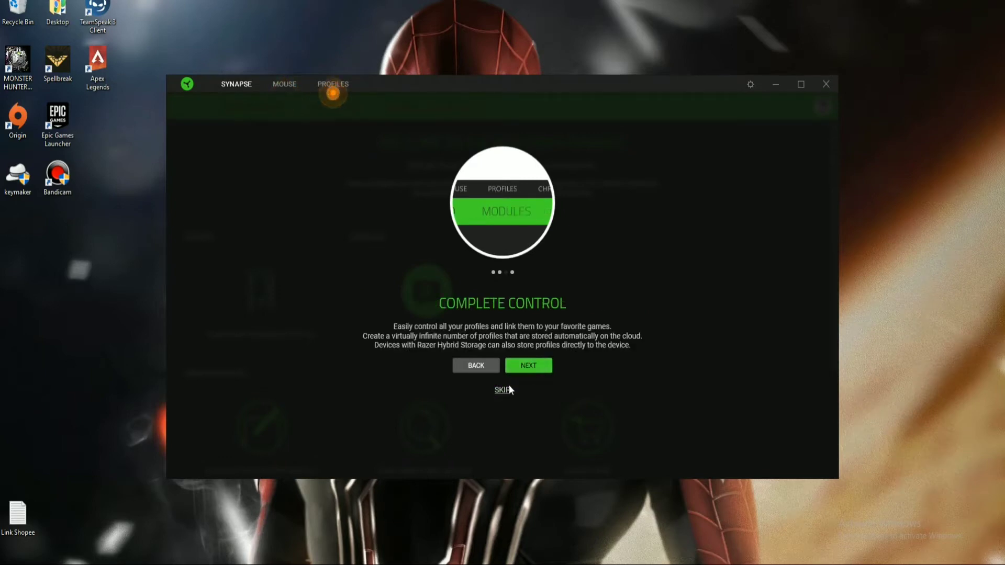
pyautogui.click(504, 389)
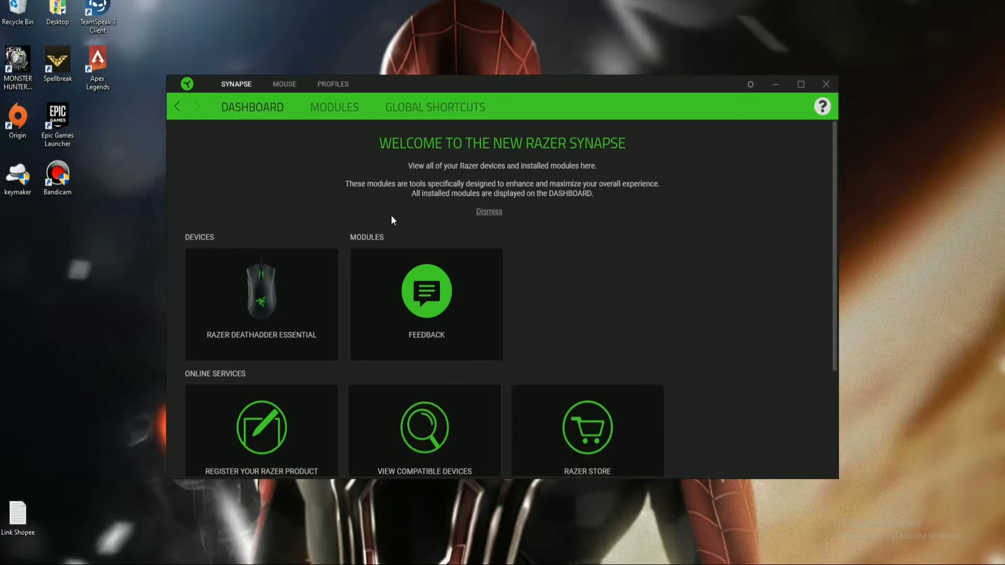
# Show the customization page of the Razer DeathAdder Essential with the list of all its buttons.
pyautogui.click(285, 84)
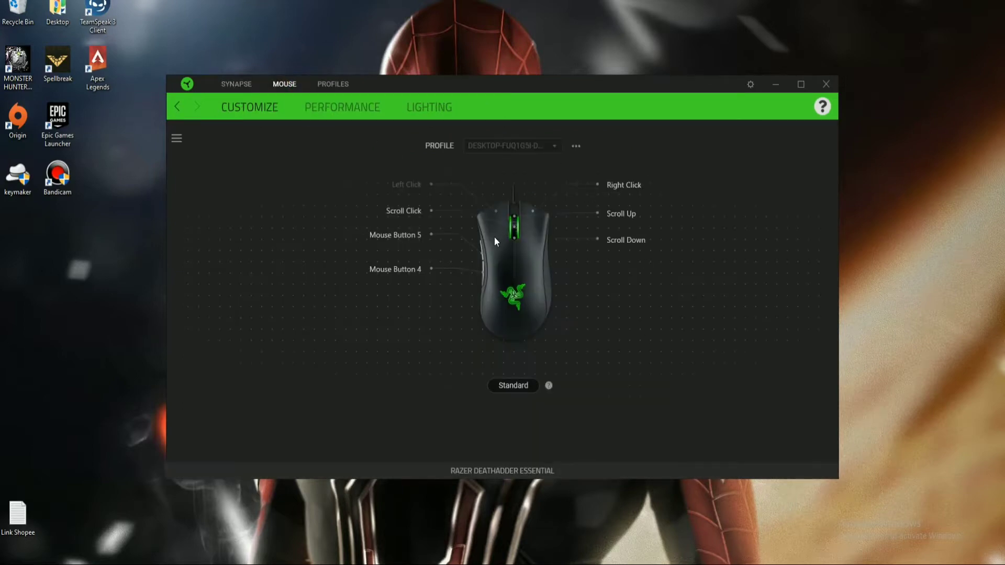
pyautogui.click(514, 385)
pyautogui.click(176, 138)
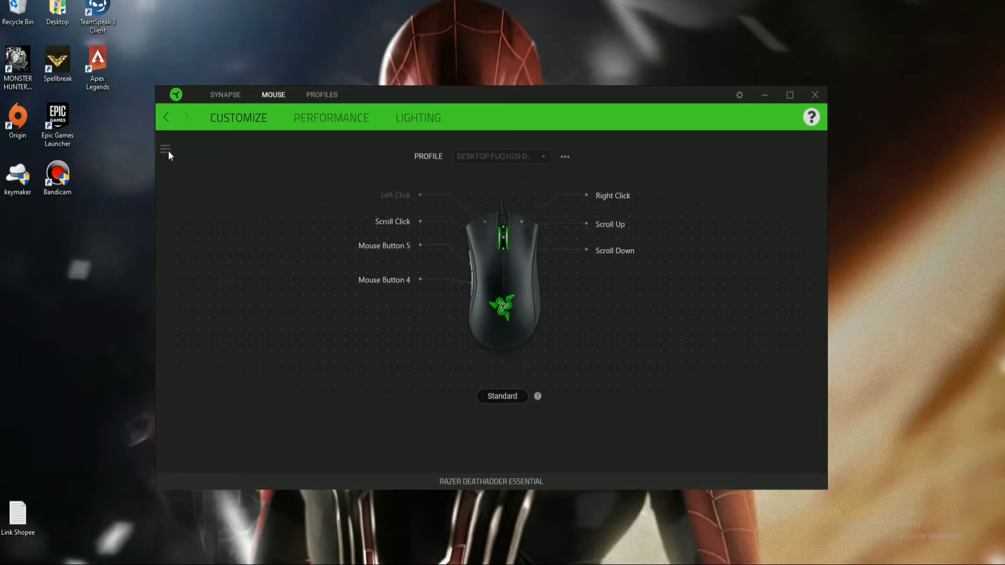
pyautogui.click(168, 150)
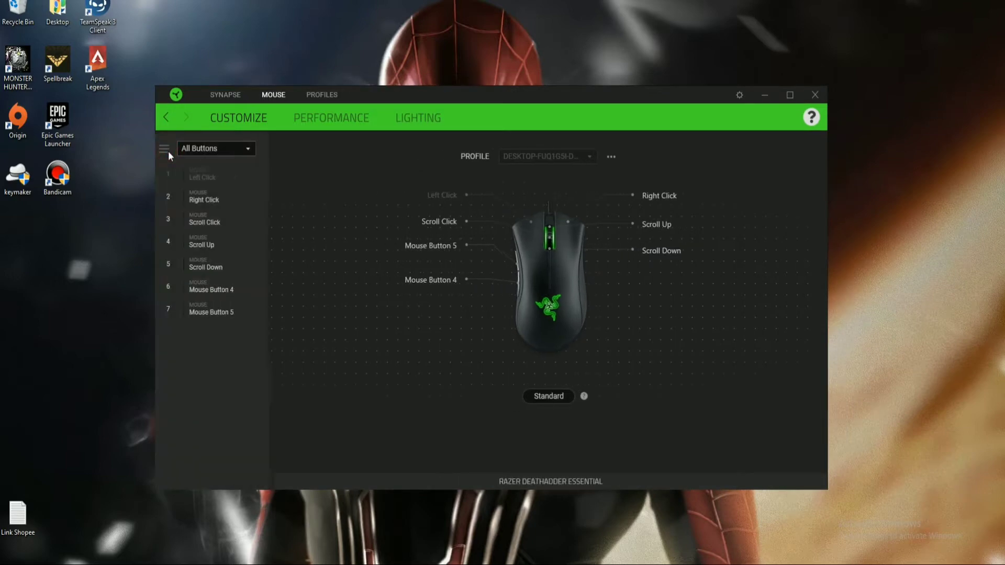
# Assign Razer Hypershift to Mouse Button 4 and save the assignment.
pyautogui.click(438, 282)
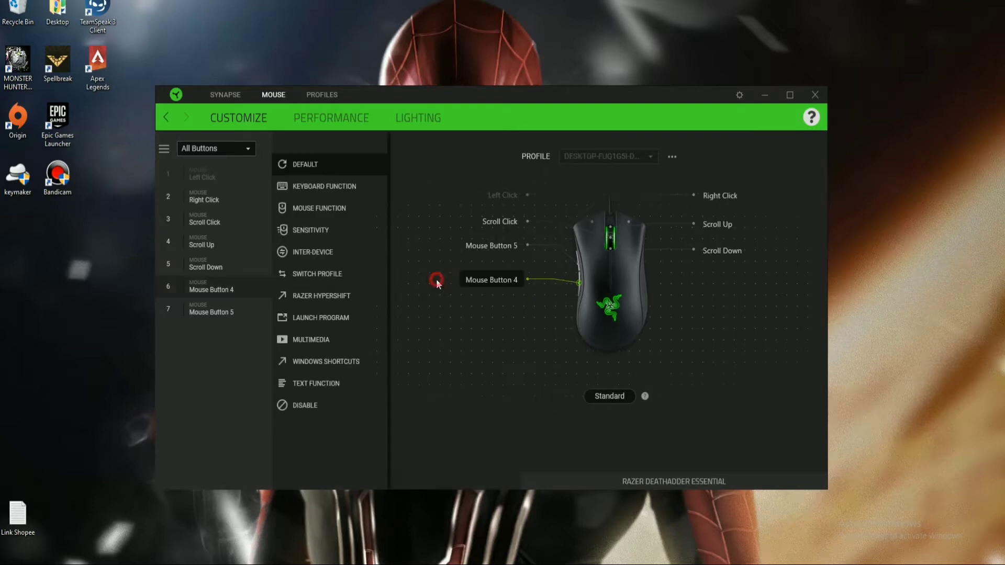
pyautogui.click(347, 299)
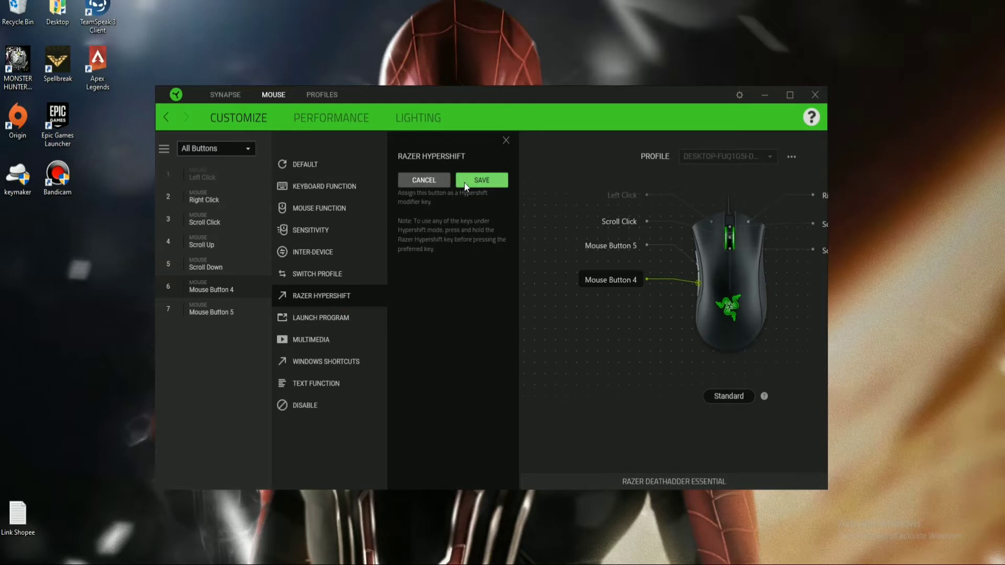
pyautogui.click(465, 183)
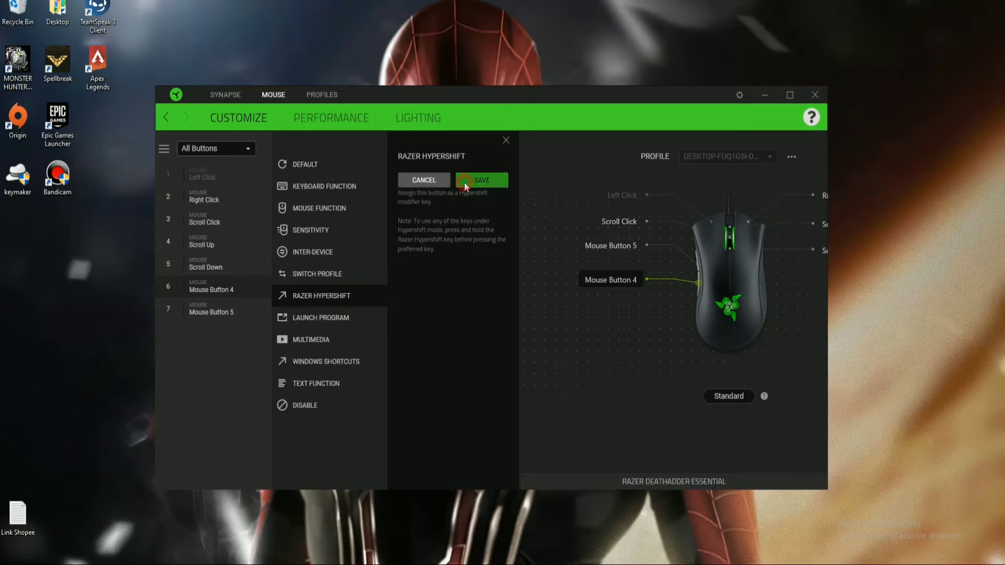
pyautogui.click(504, 140)
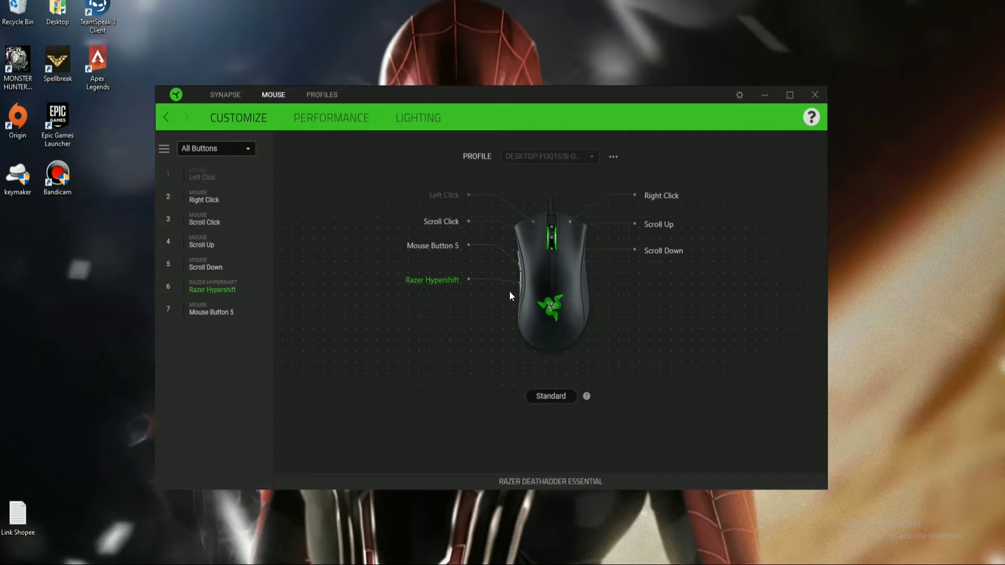
# In the Hypershift button layer, rebind Left Click to the keyboard key V and save it.
pyautogui.click(560, 396)
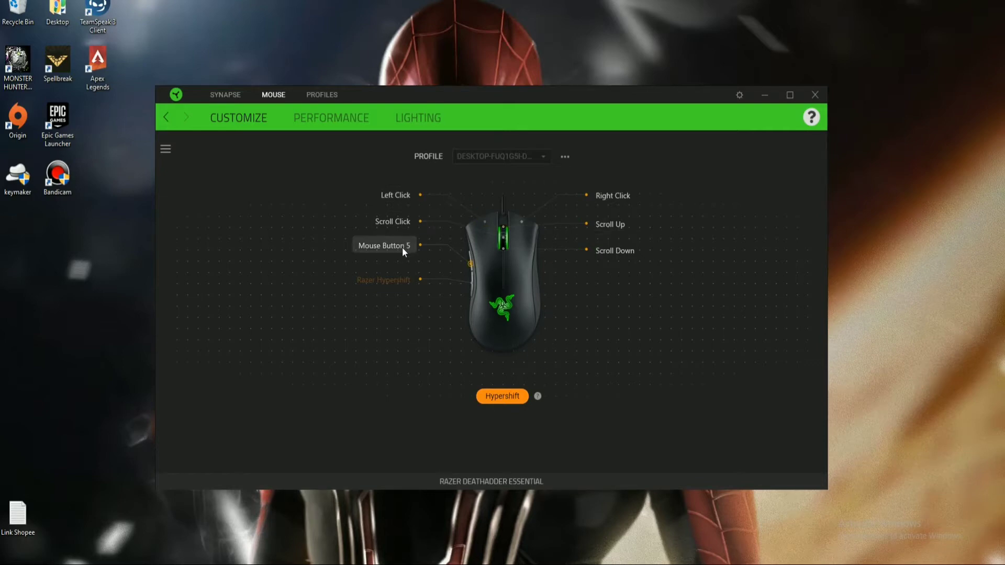
pyautogui.click(404, 194)
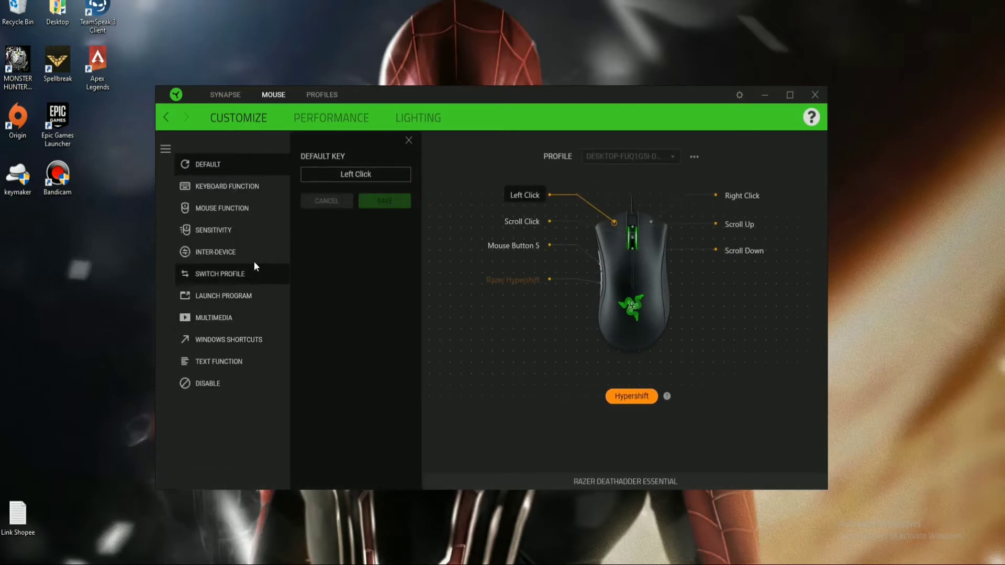
pyautogui.click(253, 195)
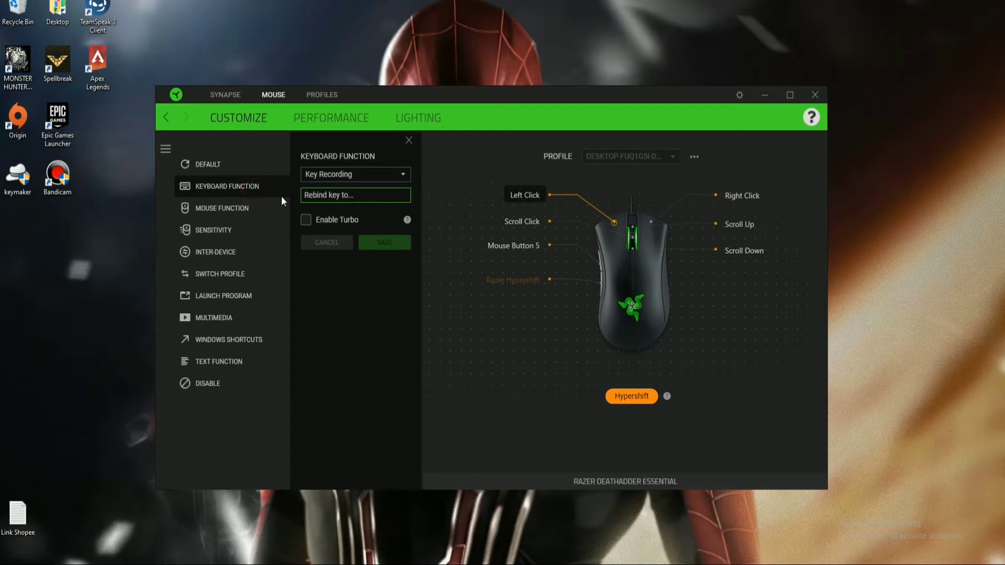
pyautogui.click(403, 174)
pyautogui.click(403, 175)
pyautogui.click(397, 199)
pyautogui.press('v')
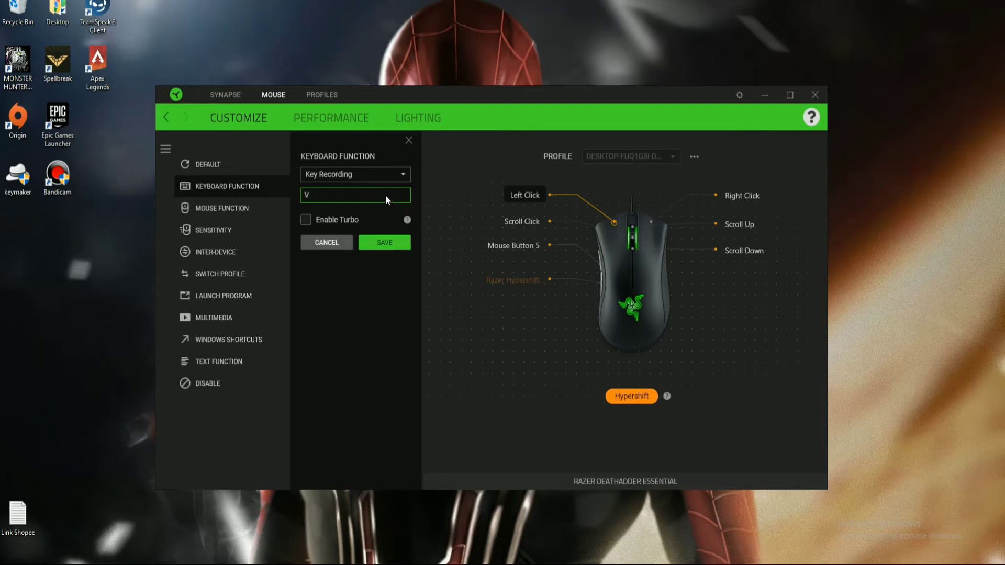
pyautogui.click(399, 243)
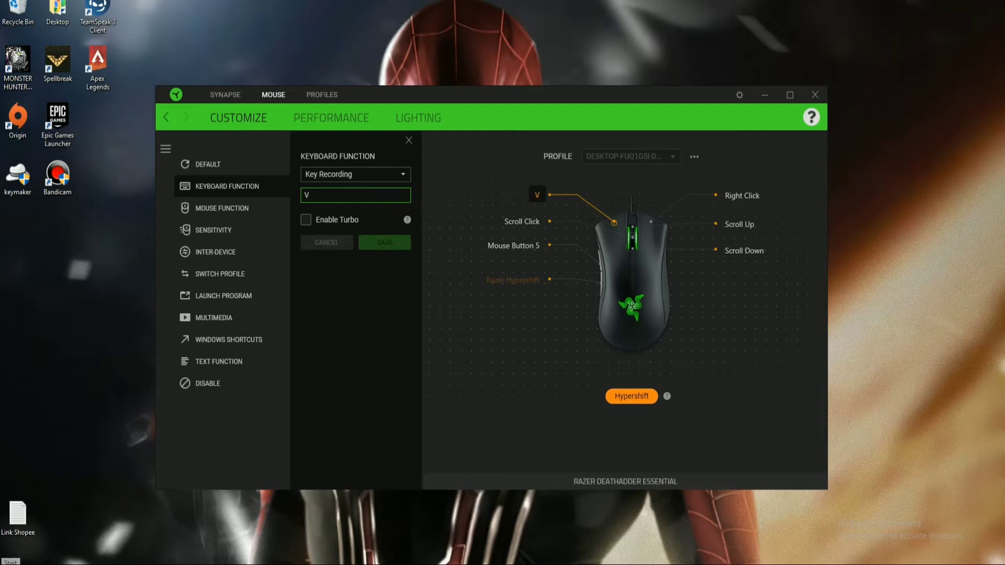
# Open a blank Notepad window and place it below the mouse diagram in Synapse.
pyautogui.press('super')
pyautogui.write('note')
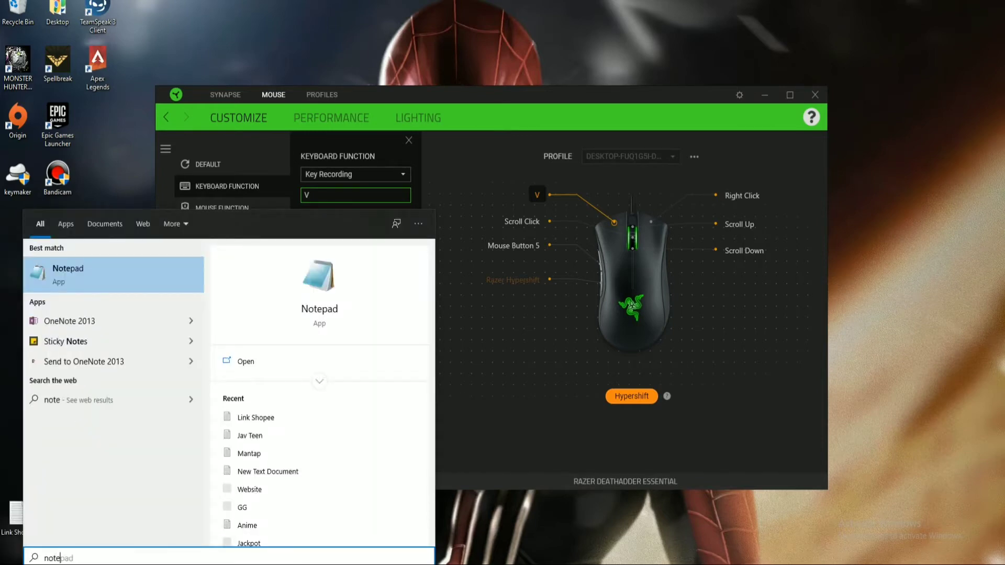
pyautogui.click(162, 278)
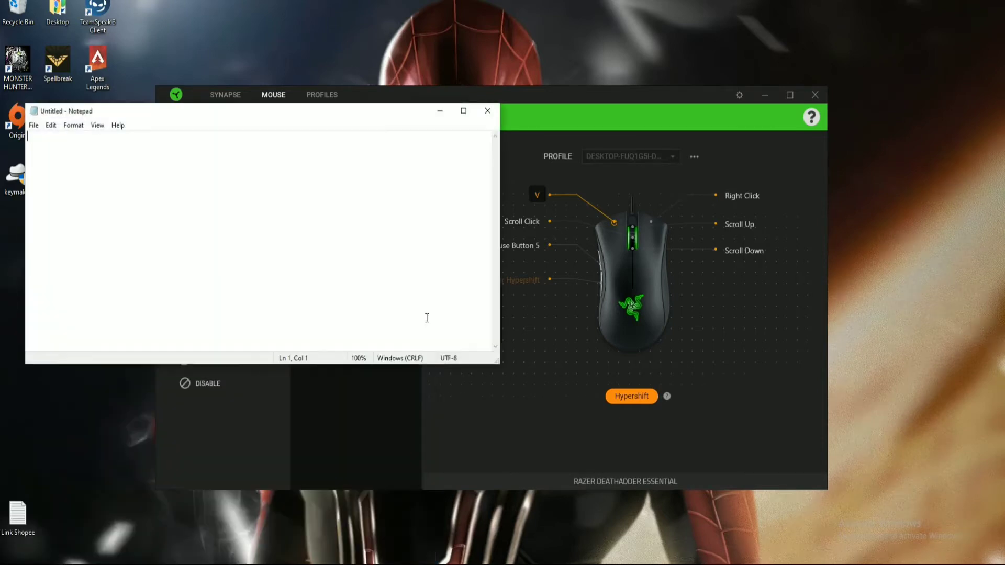
pyautogui.moveTo(323, 111); pyautogui.dragTo(730, 162)
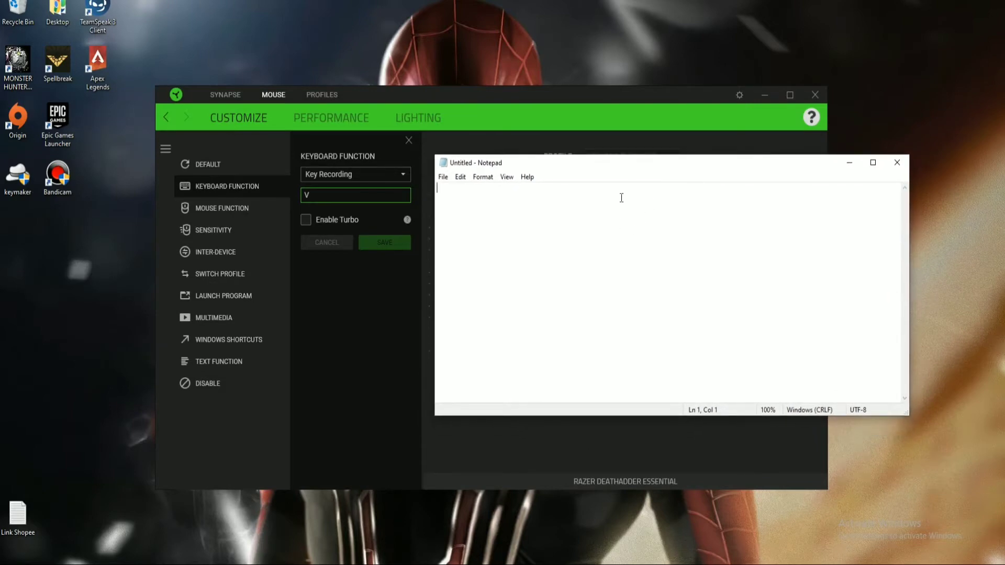
pyautogui.moveTo(648, 165); pyautogui.dragTo(571, 453)
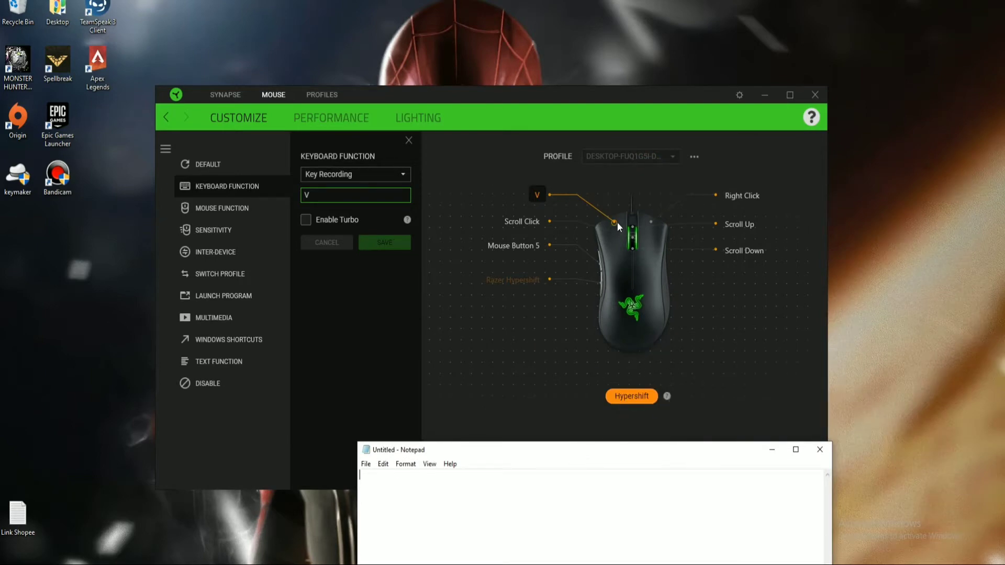
# Return Synapse to the Standard button layer and test the Hypershift left-click binding by entering a row of v characters in Notepad.
pyautogui.click(634, 397)
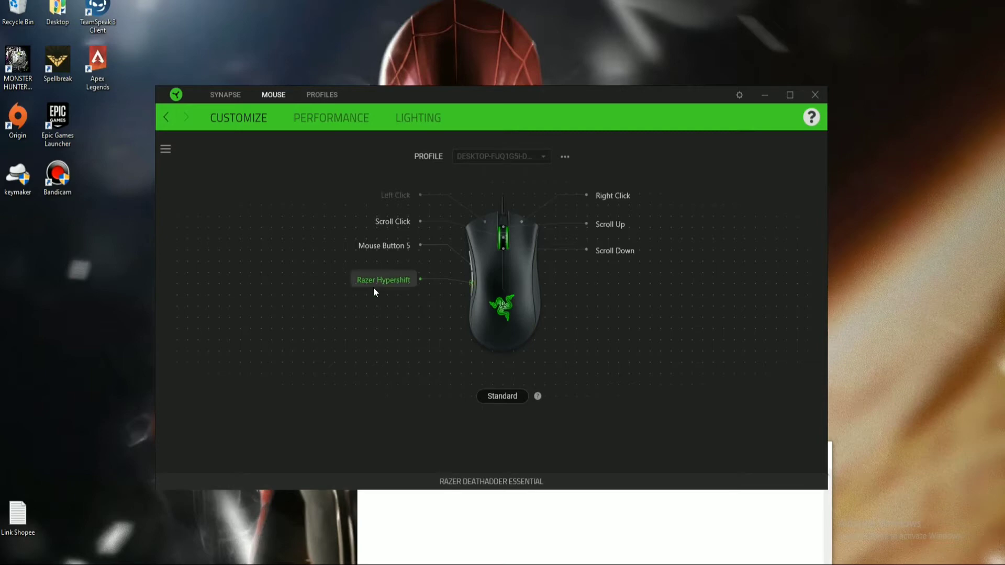
pyautogui.click(607, 511)
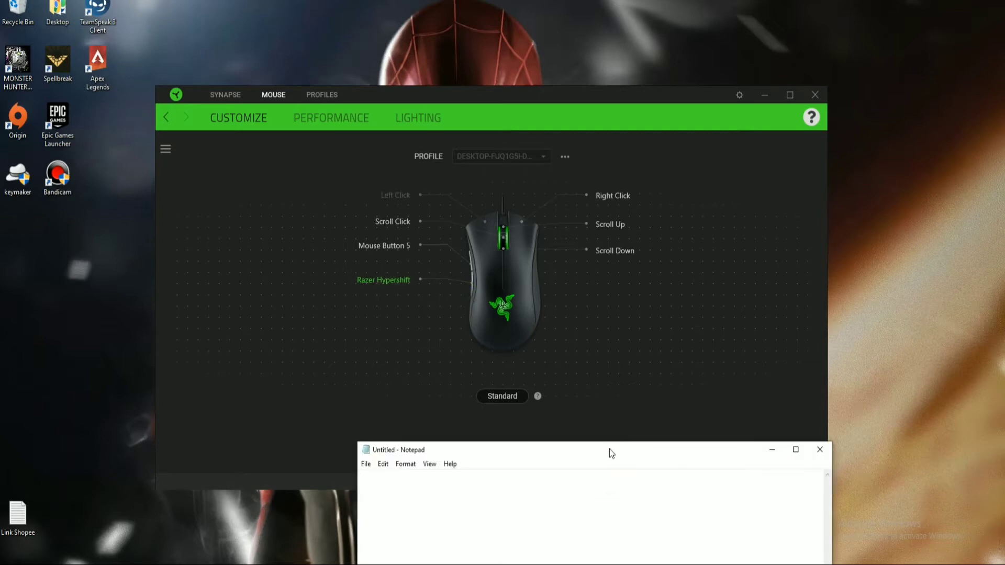
pyautogui.moveTo(609, 453); pyautogui.dragTo(594, 194)
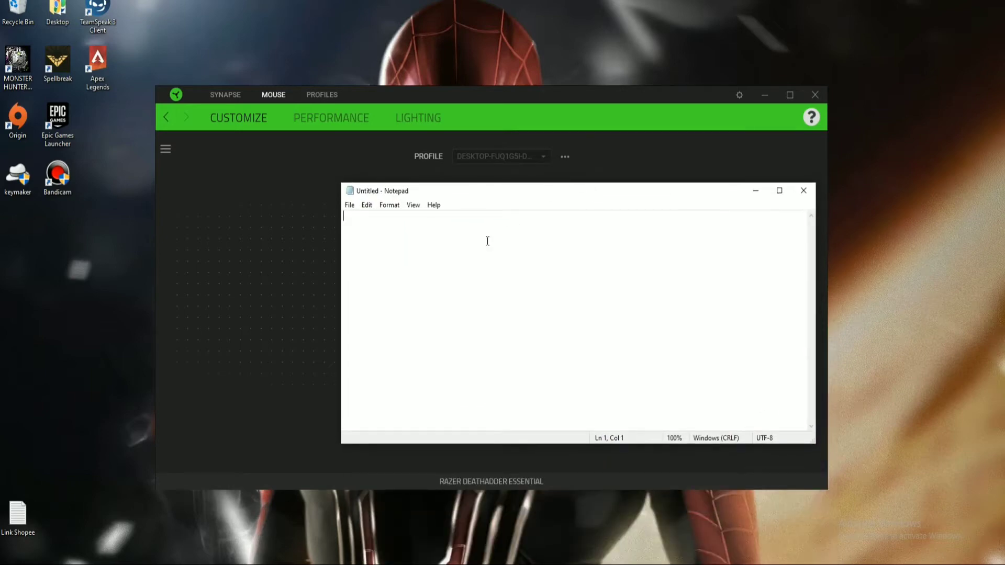
pyautogui.write('vvvvvvvvvvvvvv')
# Move Notepad out of the way and open the Scroll Click assignment options in the Hypershift layer.
pyautogui.moveTo(524, 193); pyautogui.dragTo(529, 422)
pyautogui.click(511, 396)
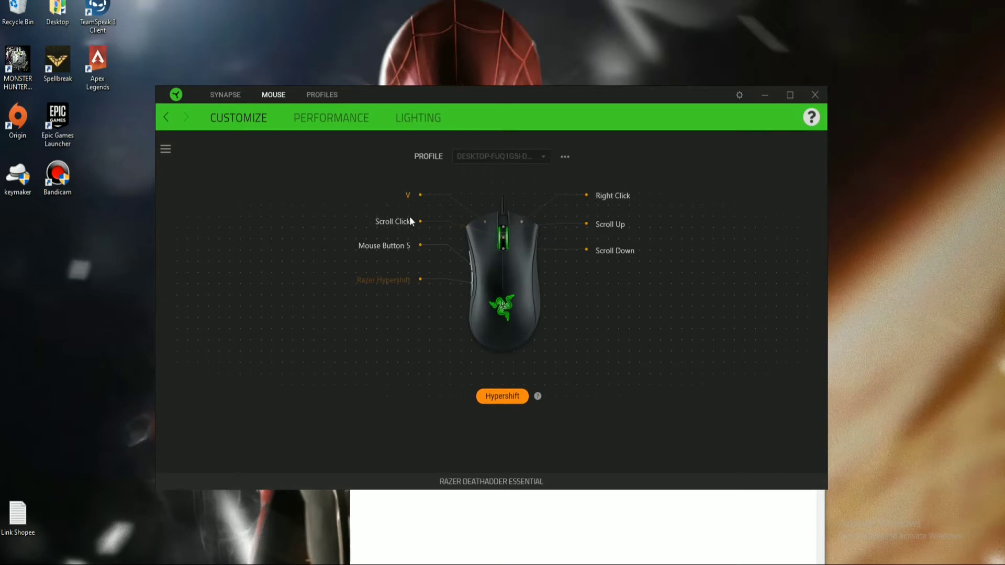
pyautogui.click(392, 222)
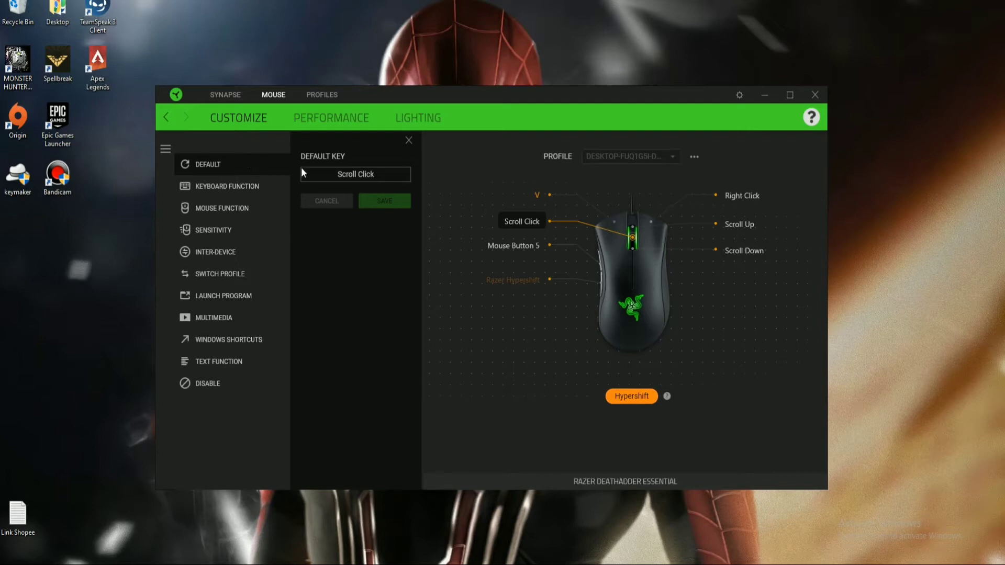
# Turn on Sensitivity Stages in the mouse's performance settings, switching the number of stages to 2 and back to 5.
pyautogui.click(325, 118)
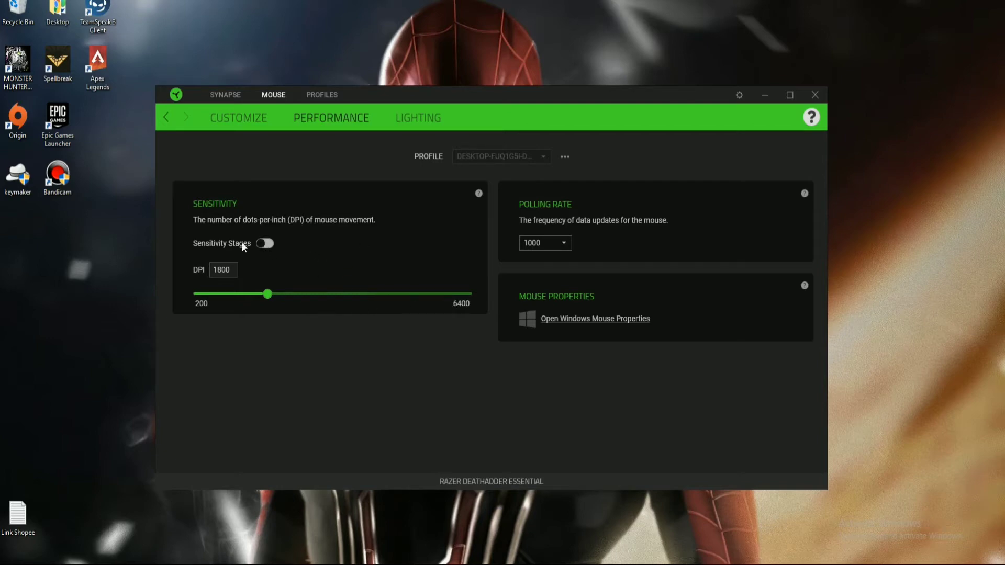
pyautogui.click(267, 243)
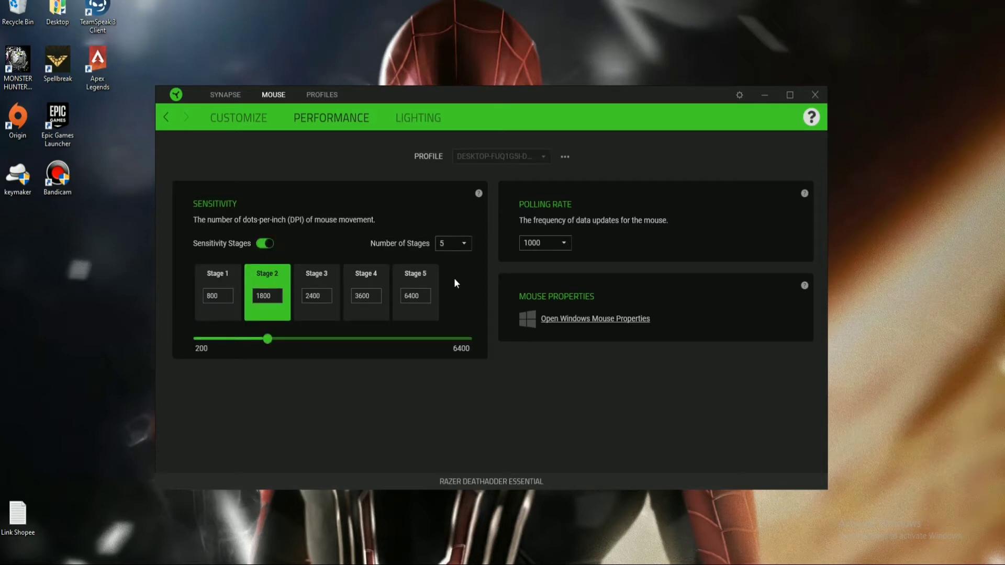
pyautogui.click(468, 245)
pyautogui.click(457, 258)
pyautogui.click(460, 245)
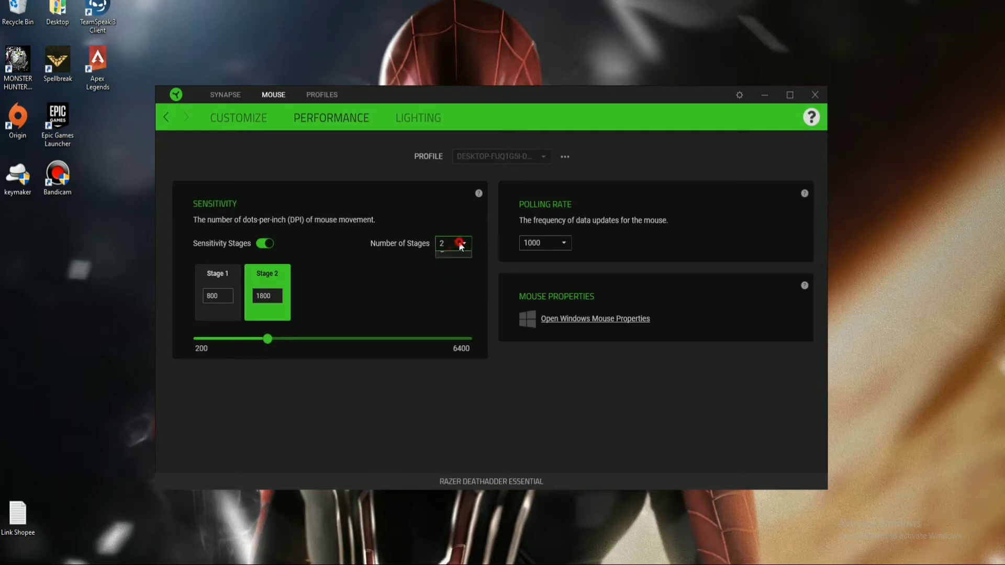
pyautogui.click(460, 303)
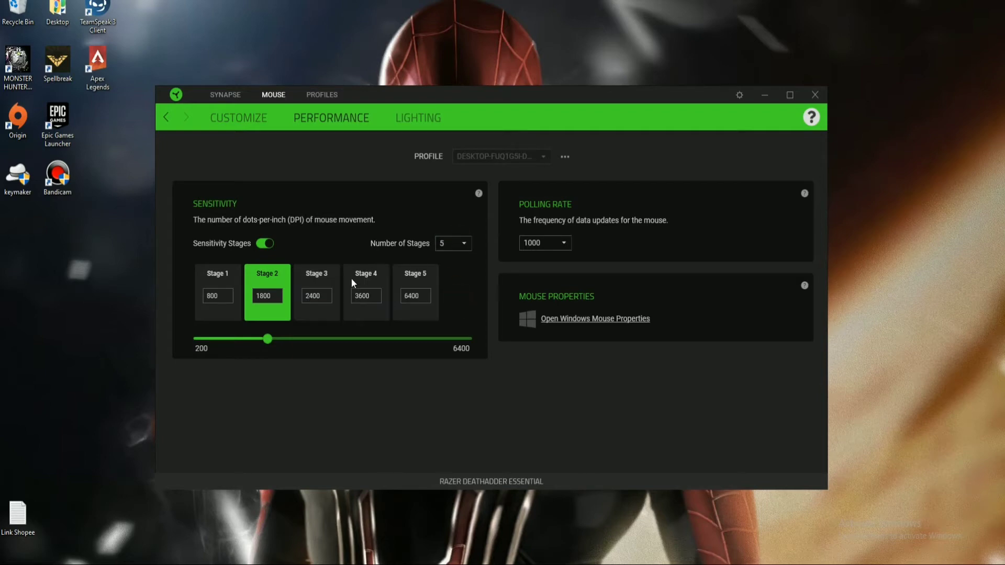
# Switch the active sensitivity stage to Stage 3 and back to Stage 2, and view the available polling rates.
pyautogui.click(324, 295)
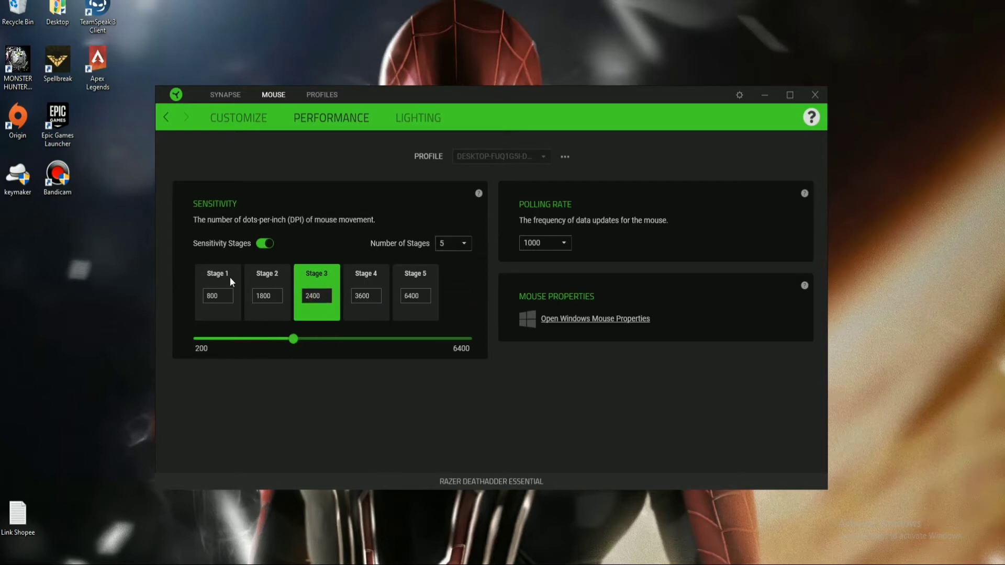
pyautogui.click(277, 277)
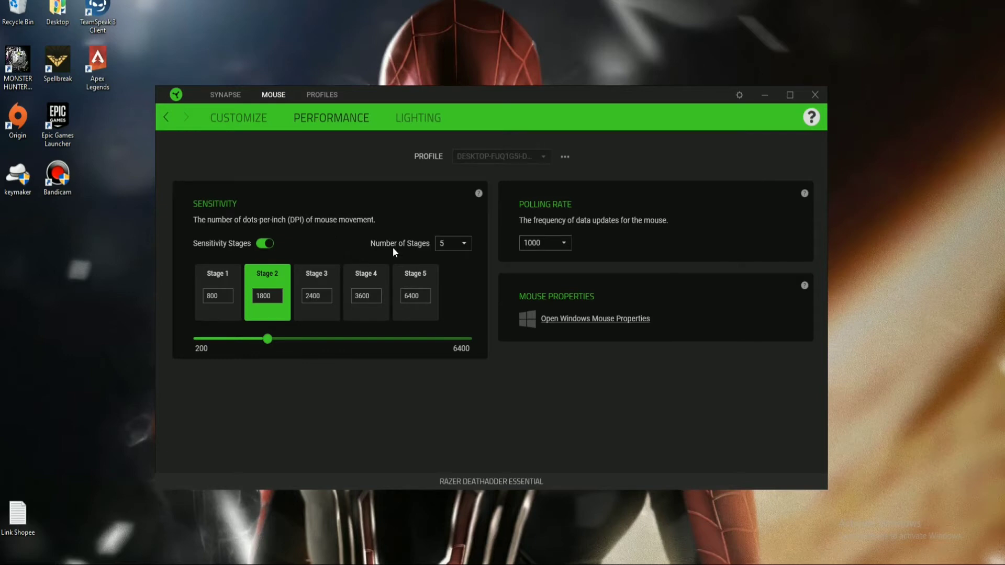
pyautogui.click(566, 247)
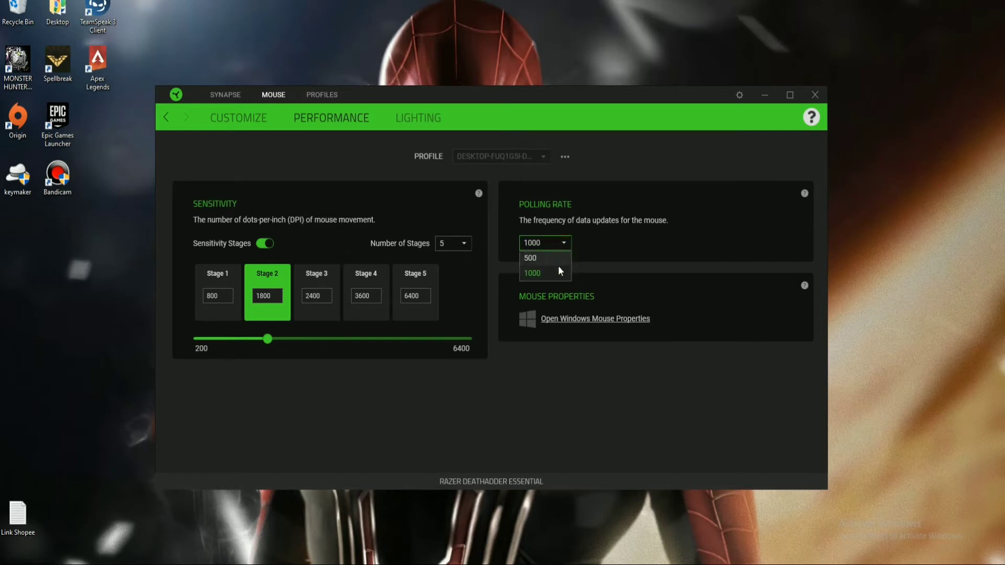
pyautogui.click(565, 245)
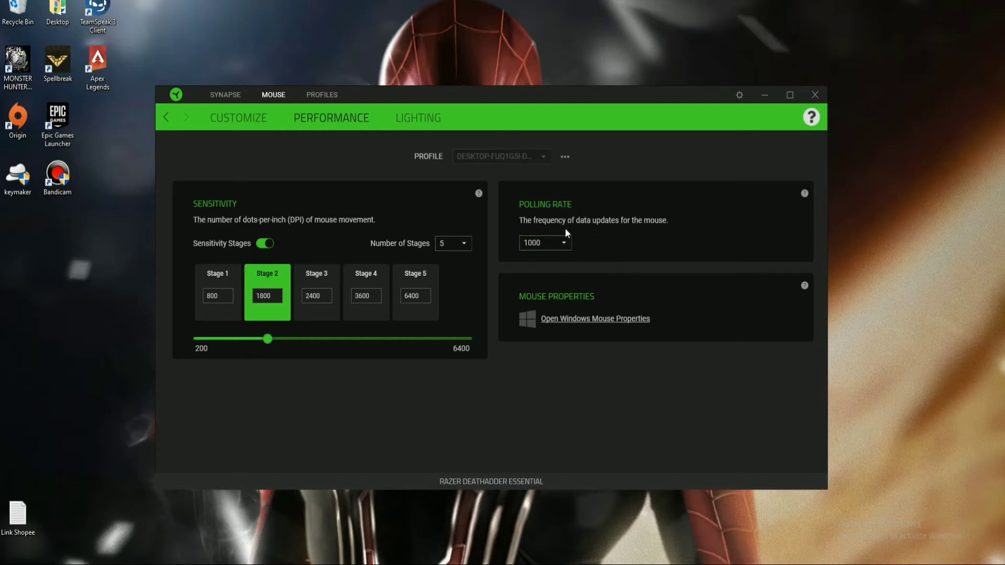
# In the mouse's lighting settings, turn the brightness off and on again and set it to 76.
pyautogui.click(443, 125)
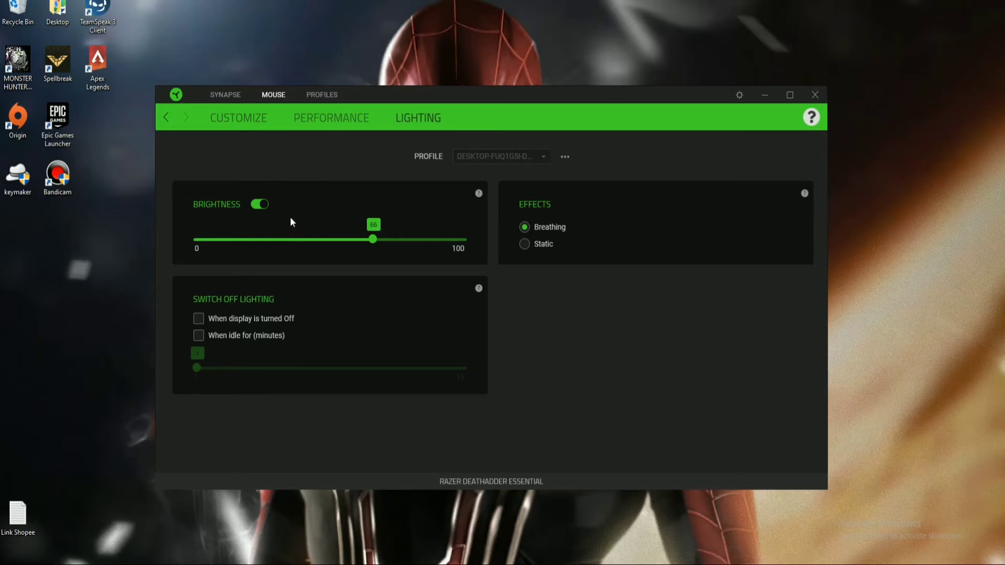
pyautogui.click(263, 205)
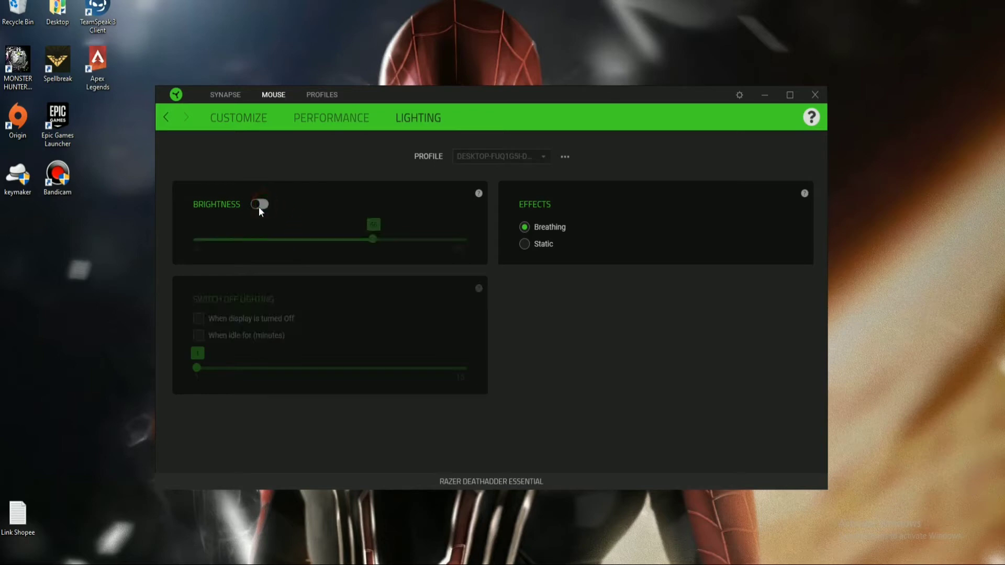
pyautogui.click(259, 205)
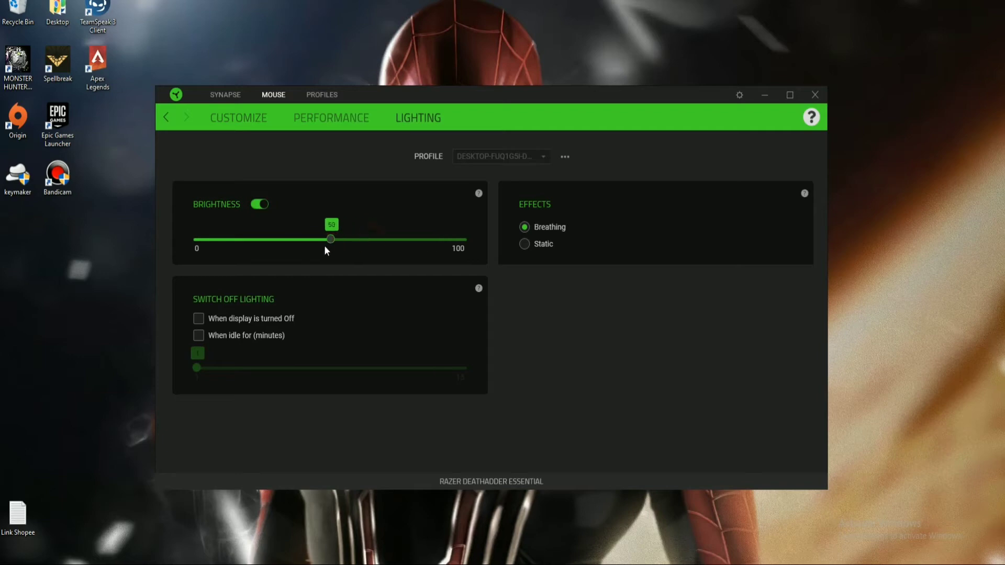
pyautogui.moveTo(324, 246); pyautogui.dragTo(380, 253)
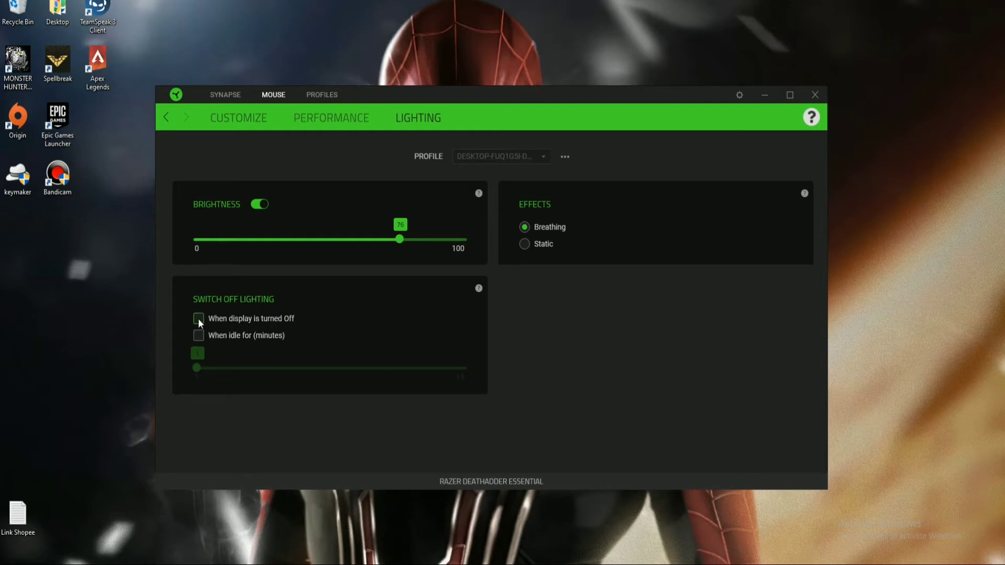
# Enable and clear both switch-off conditions for the lighting, display off and idle, and set the lighting effect to Static.
pyautogui.click(237, 319)
pyautogui.click(262, 321)
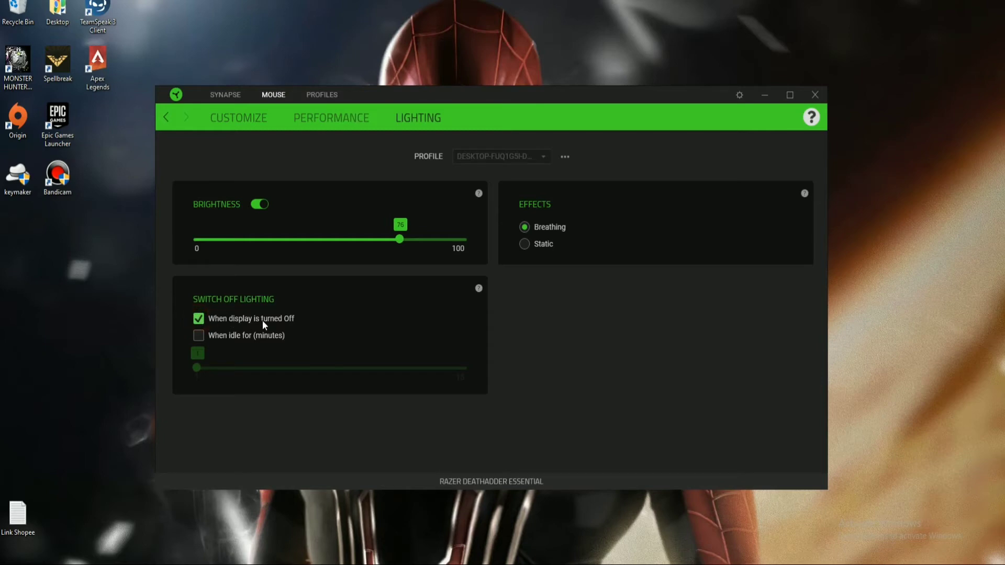
pyautogui.click(214, 337)
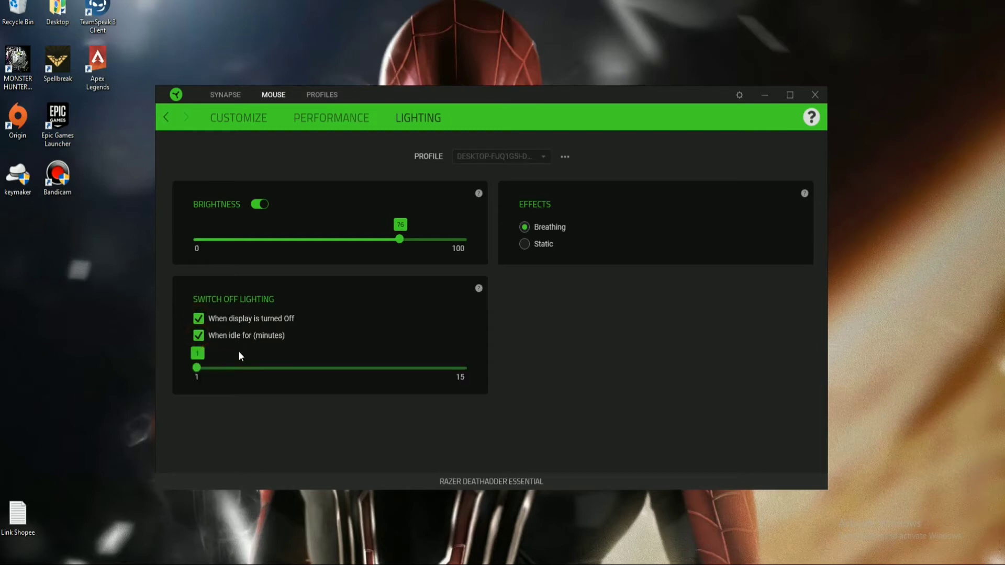
pyautogui.click(199, 318)
pyautogui.click(198, 335)
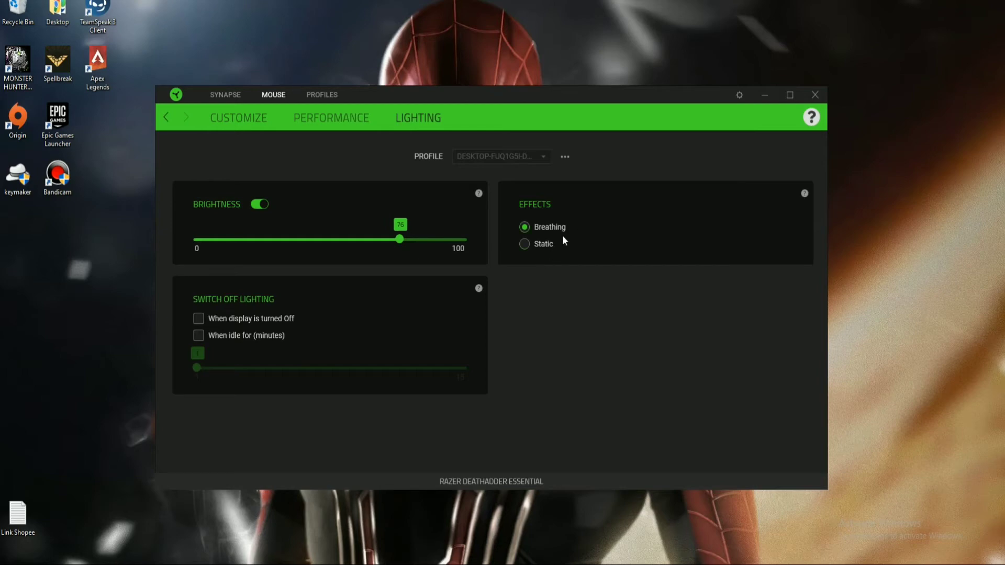
pyautogui.click(524, 245)
pyautogui.click(346, 116)
pyautogui.click(274, 120)
pyautogui.click(284, 118)
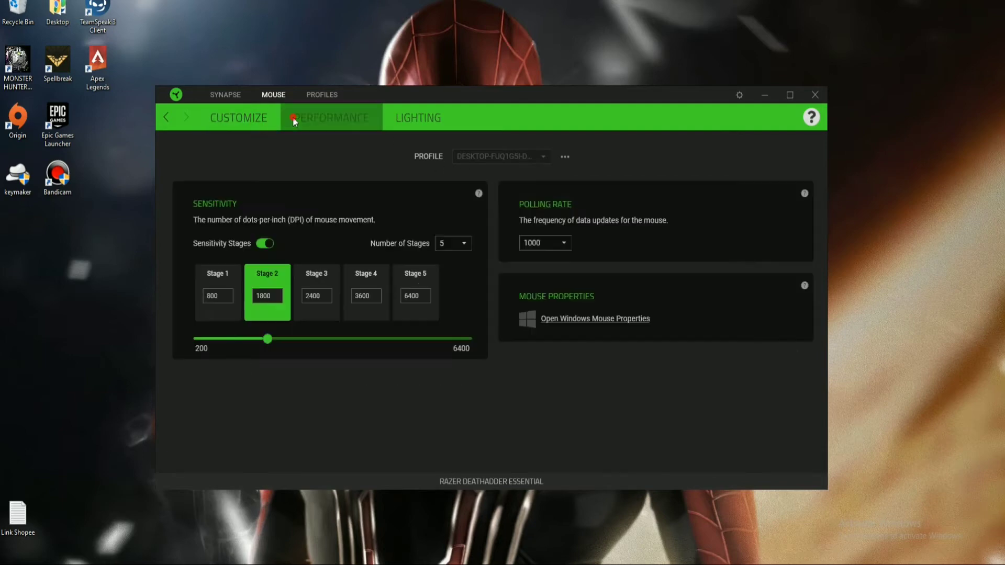
pyautogui.click(393, 121)
pyautogui.click(353, 124)
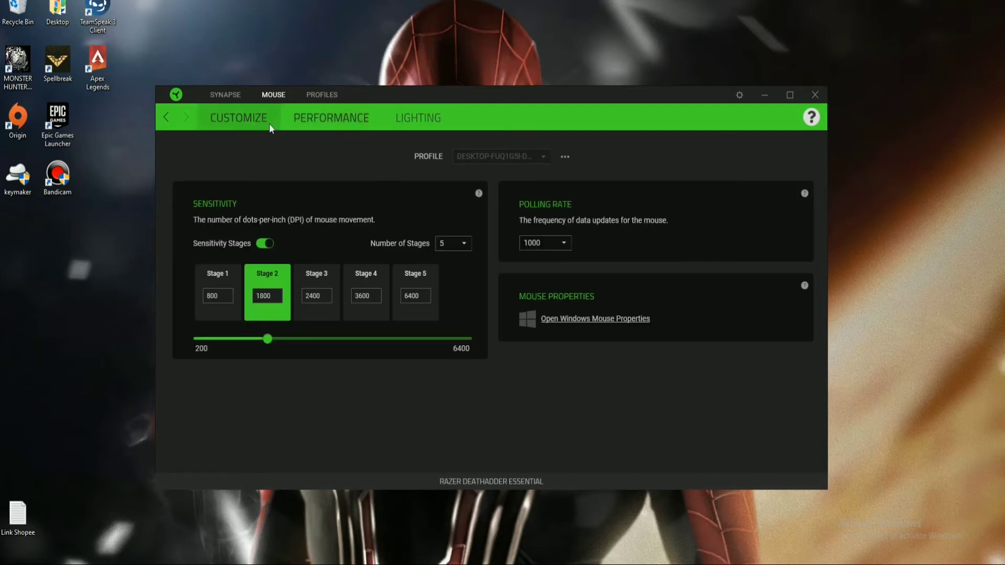
pyautogui.click(269, 124)
pyautogui.click(311, 118)
pyautogui.click(400, 118)
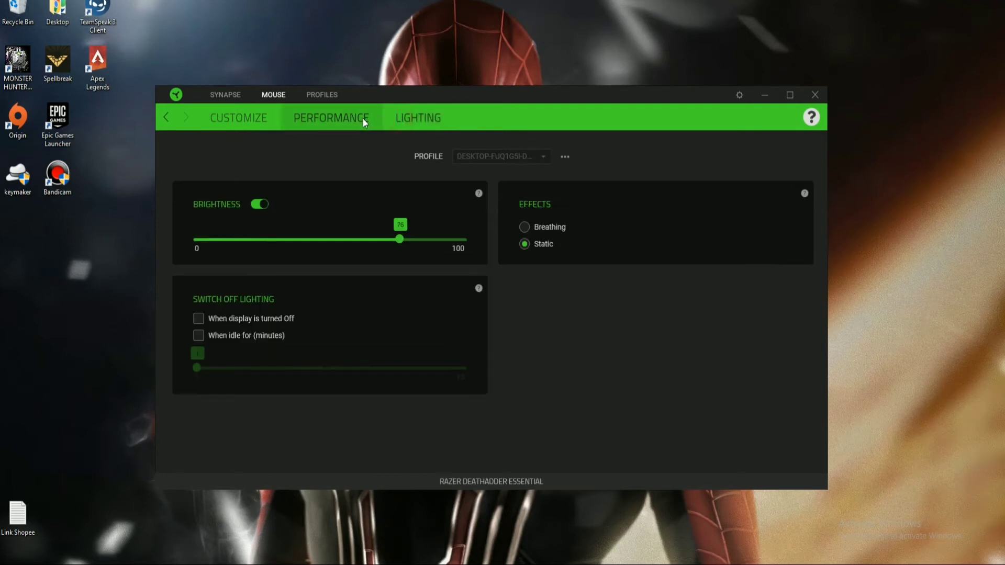
pyautogui.click(362, 118)
pyautogui.click(266, 121)
pyautogui.click(301, 116)
pyautogui.click(394, 119)
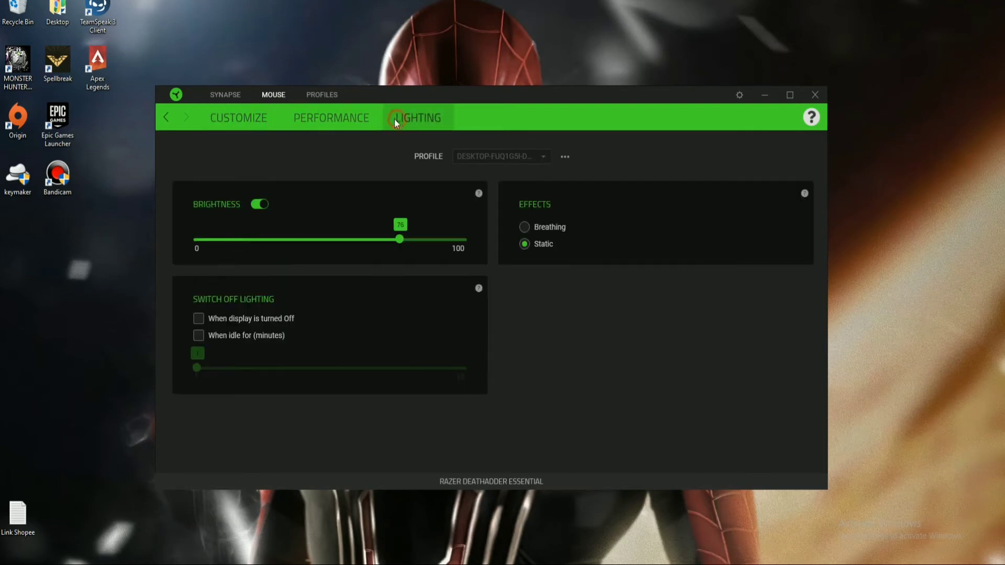
pyautogui.click(319, 115)
pyautogui.click(260, 111)
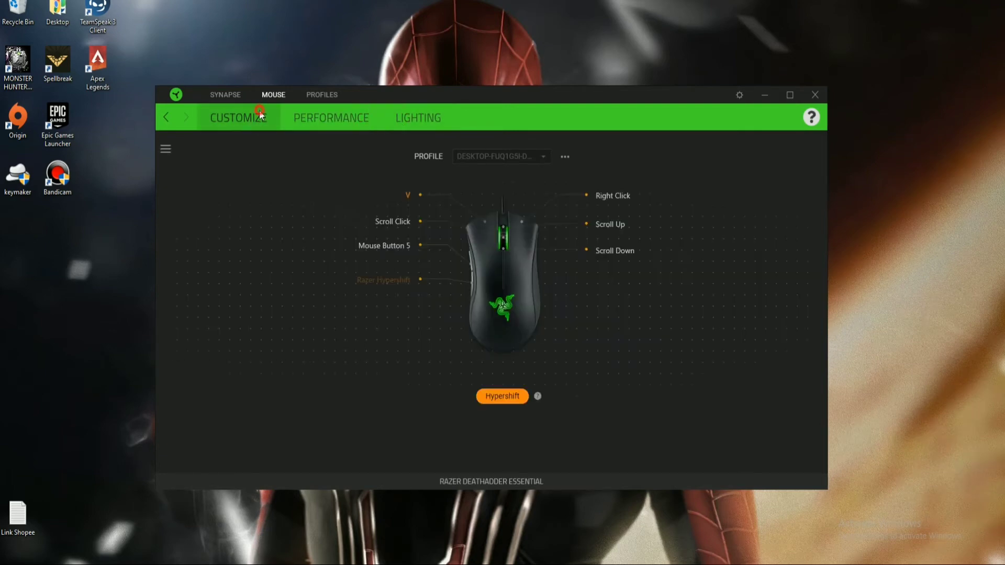
pyautogui.click(353, 119)
pyautogui.click(409, 107)
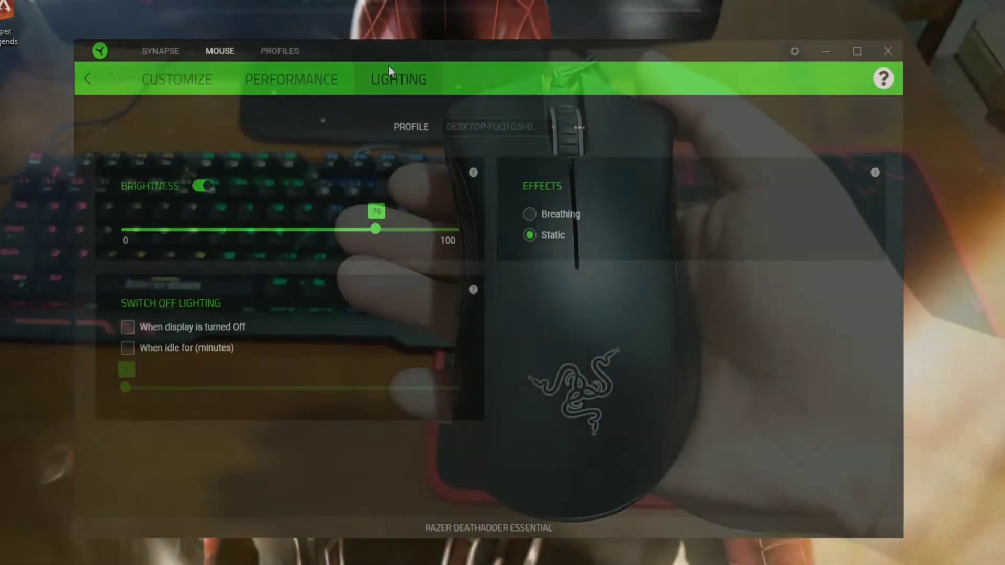